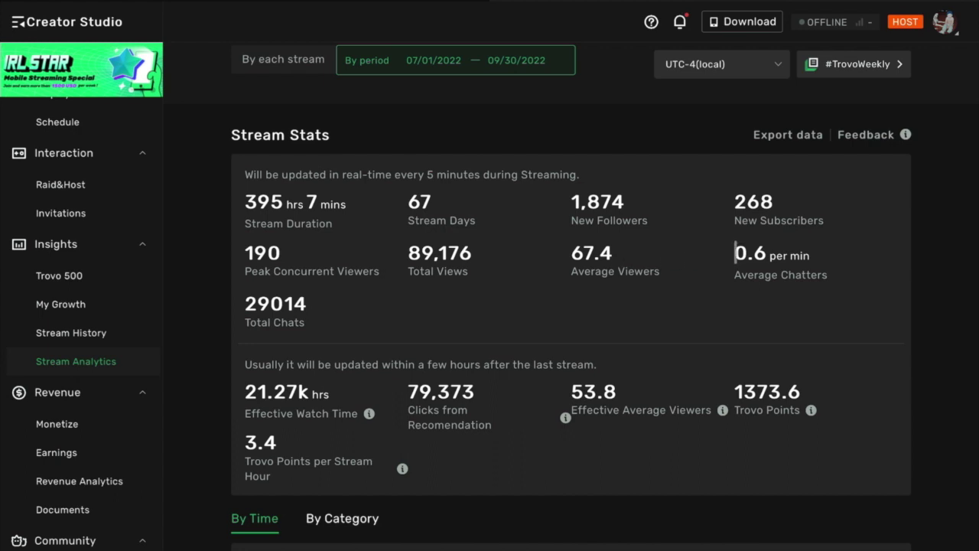
{"action": "scroll", "coordinate": [349, 309], "scroll_direction": "down", "scroll_amount": 1}
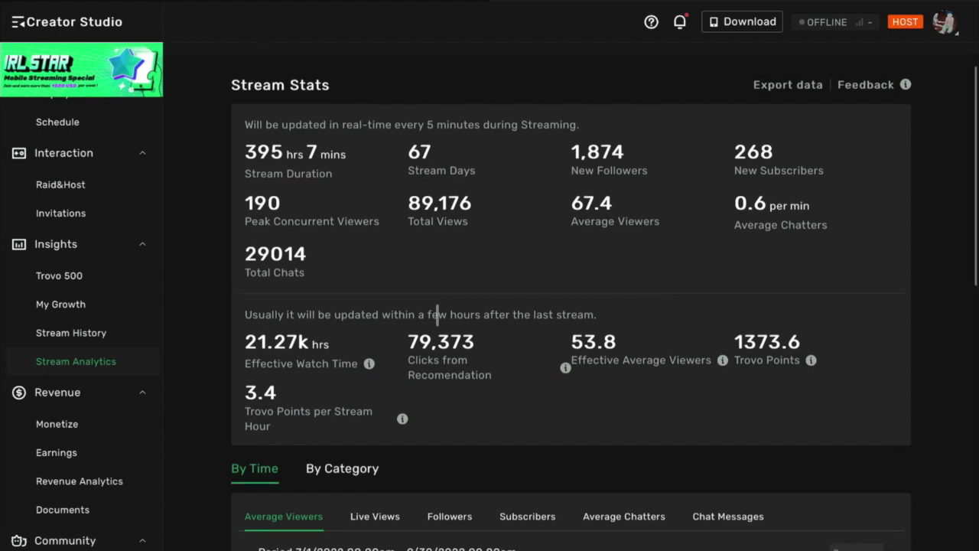
{"action": "scroll", "coordinate": [437, 315], "scroll_direction": "down", "scroll_amount": 4}
{"action": "scroll", "coordinate": [437, 315], "scroll_direction": "down", "scroll_amount": 5}
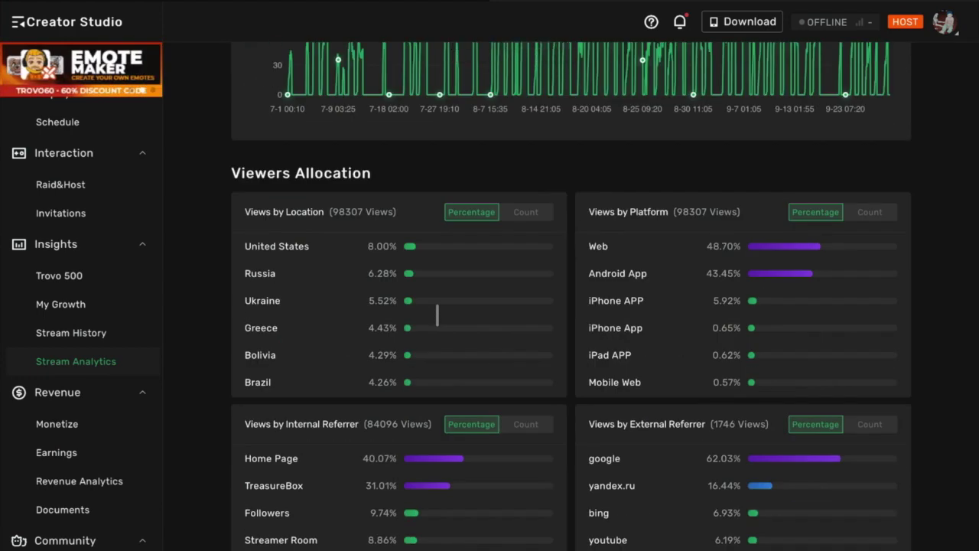
{"action": "scroll", "coordinate": [437, 313], "scroll_direction": "up", "scroll_amount": 3}
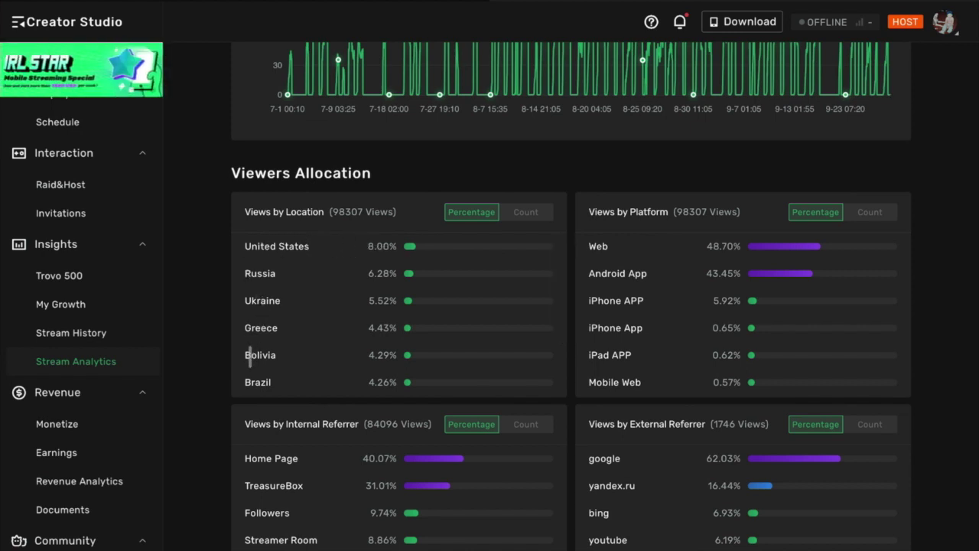
{"action": "scroll", "coordinate": [410, 305], "scroll_direction": "down", "scroll_amount": 1}
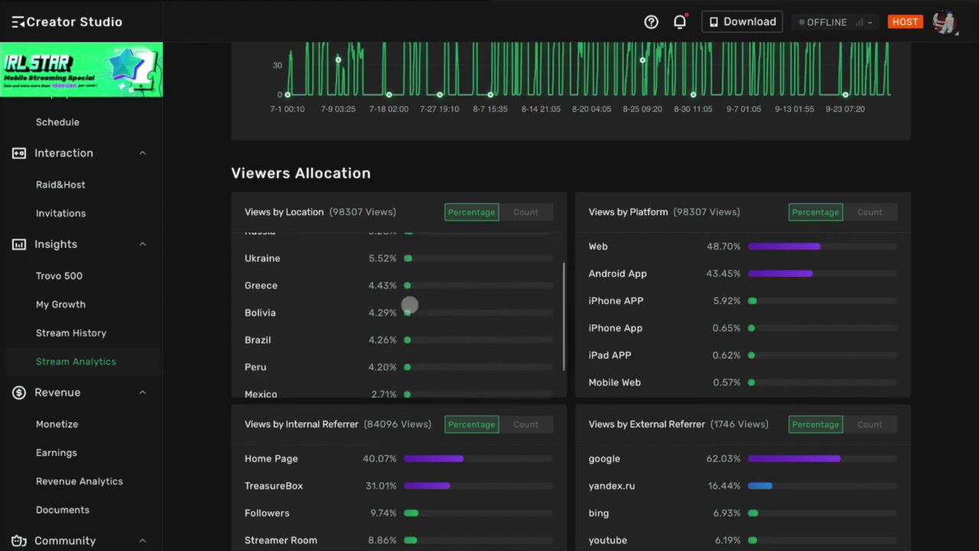
{"action": "scroll", "coordinate": [410, 306], "scroll_direction": "up", "scroll_amount": 1}
{"action": "scroll", "coordinate": [410, 305], "scroll_direction": "down", "scroll_amount": 1}
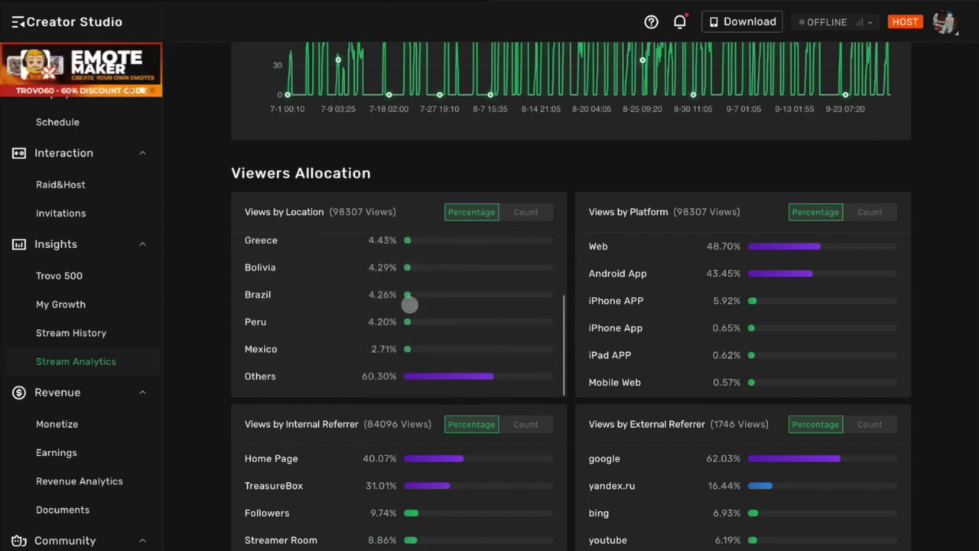
{"action": "scroll", "coordinate": [409, 310], "scroll_direction": "up", "scroll_amount": 1}
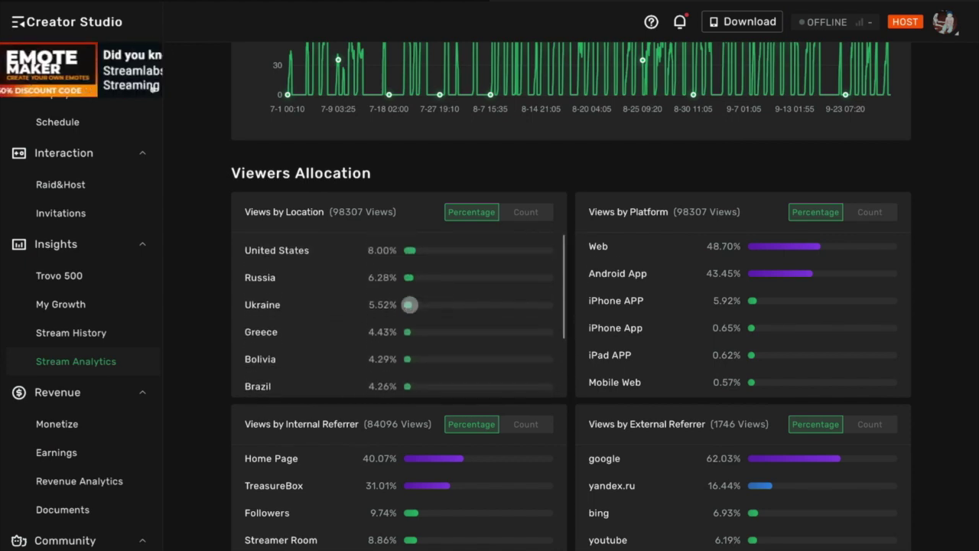
{"action": "scroll", "coordinate": [376, 136], "scroll_direction": "up", "scroll_amount": 3}
{"action": "scroll", "coordinate": [375, 137], "scroll_direction": "up", "scroll_amount": 1}
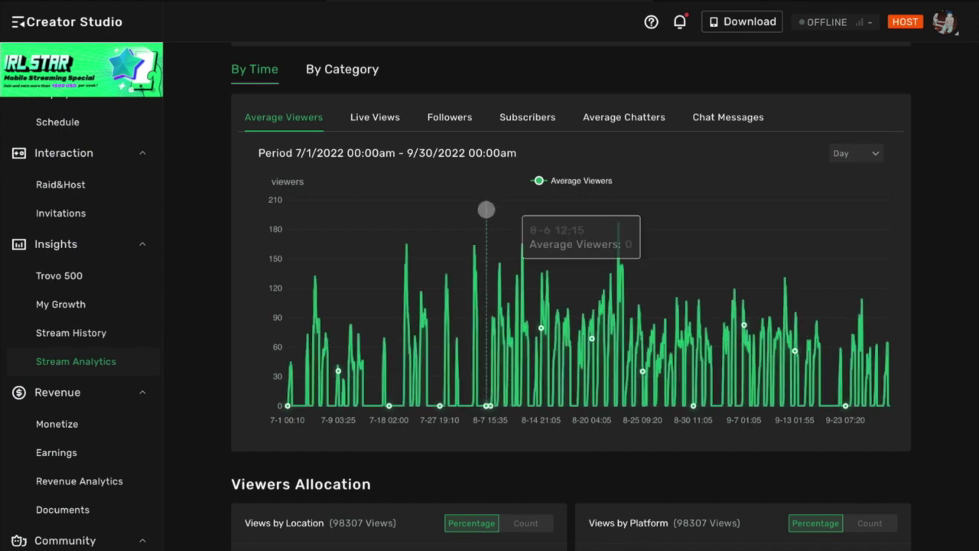
Scroll back up to Trovo's July–September 2022 Stream Stats summary
{"action": "scroll", "coordinate": [486, 210], "scroll_direction": "up", "scroll_amount": 2}
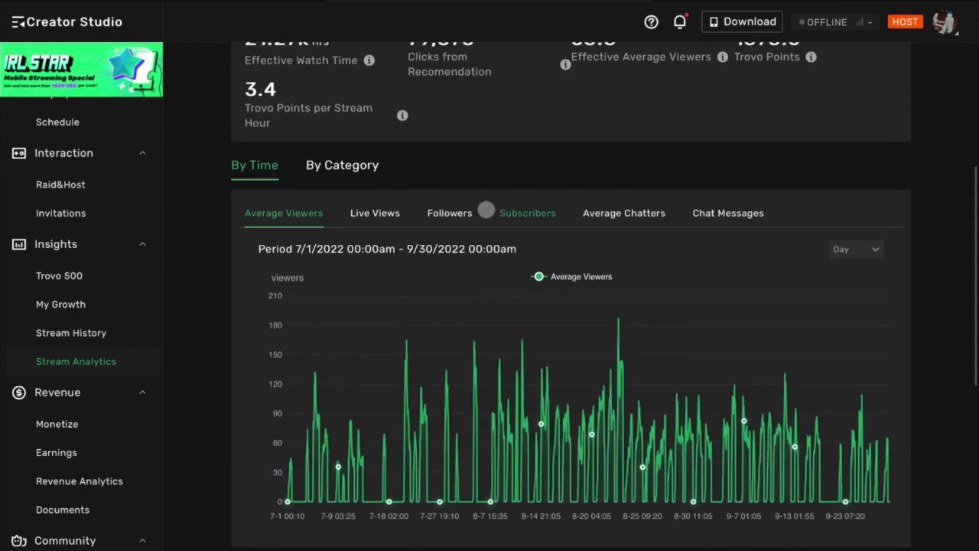
{"action": "scroll", "coordinate": [487, 209], "scroll_direction": "up", "scroll_amount": 5}
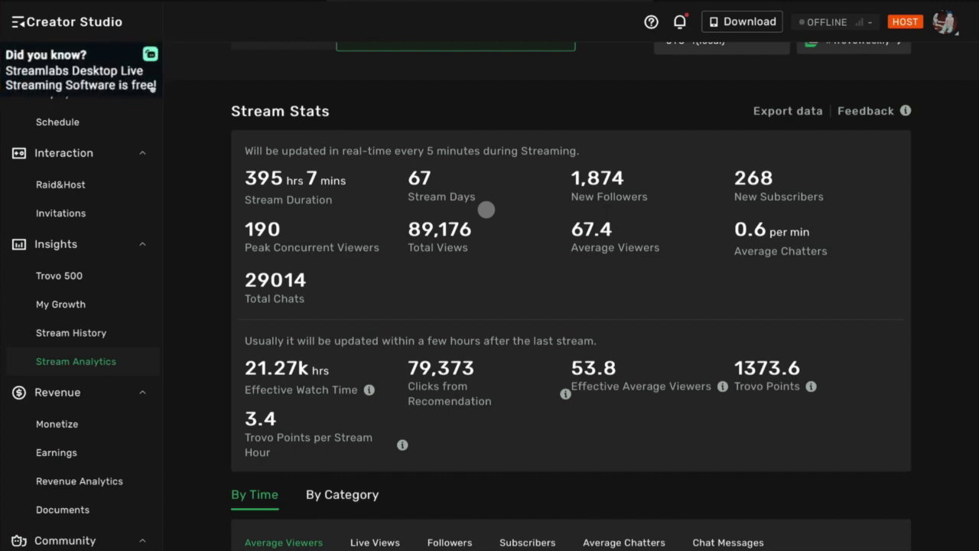
{"action": "scroll", "coordinate": [486, 210], "scroll_direction": "up", "scroll_amount": 1}
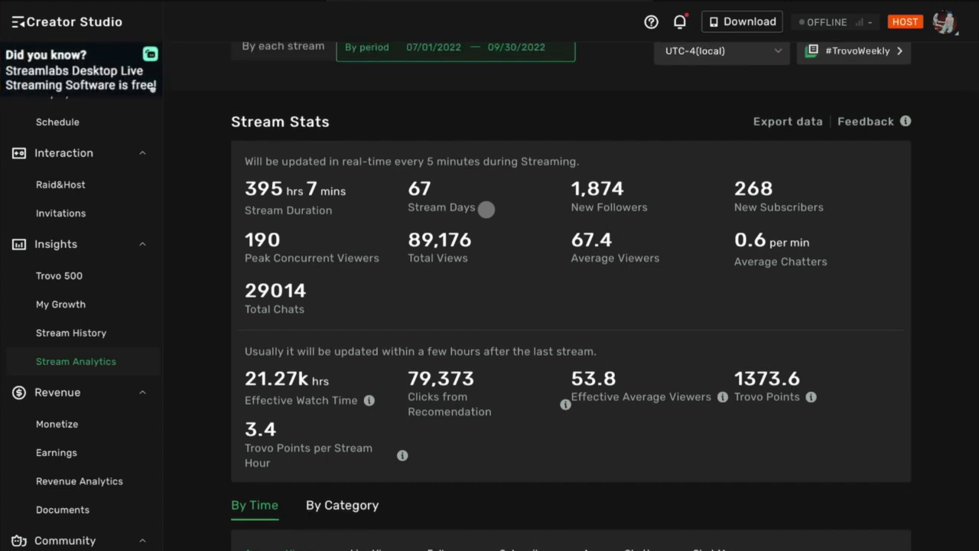
{"action": "scroll", "coordinate": [487, 209], "scroll_direction": "up", "scroll_amount": 1}
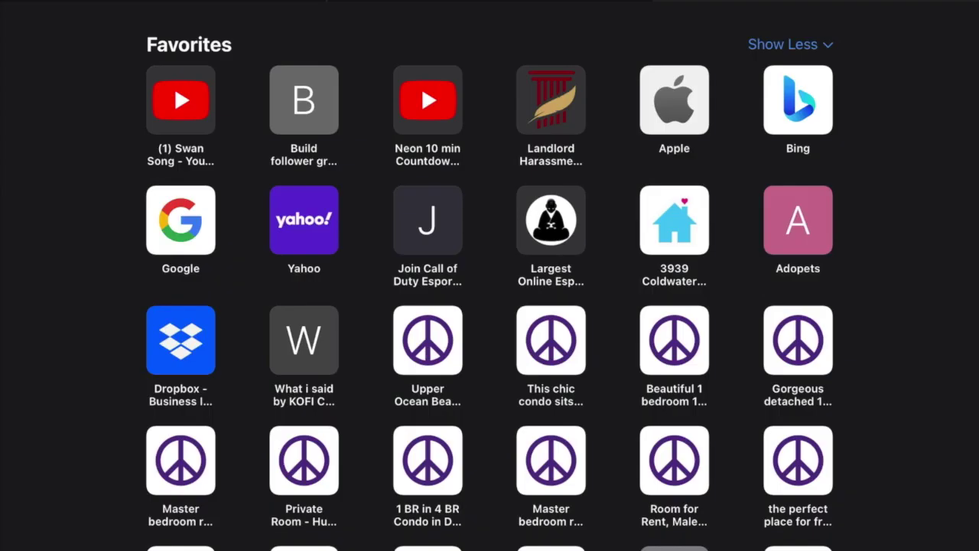
Go to restream.io in Safari to load the Restream welcome dashboard
{"action": "type", "text": "restream."}
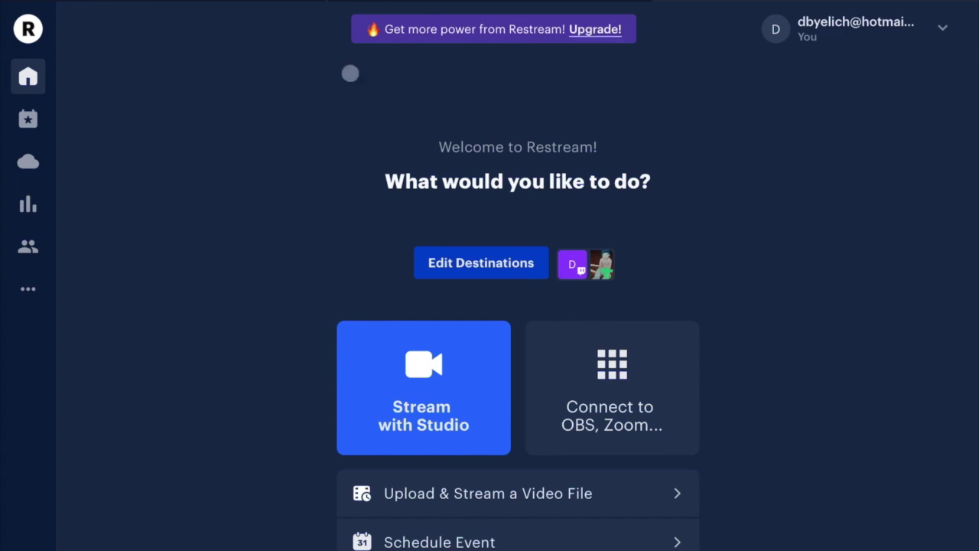
Scroll through the Restream dashboard's 'What would you like to do?' streaming options
{"action": "scroll", "coordinate": [245, 179], "scroll_direction": "down", "scroll_amount": 1}
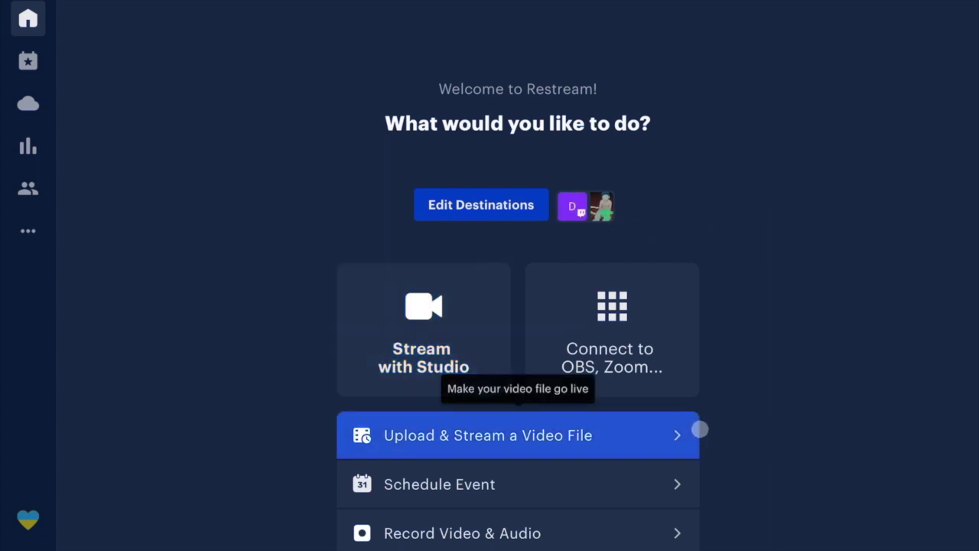
{"action": "scroll", "coordinate": [729, 332], "scroll_direction": "up", "scroll_amount": 1}
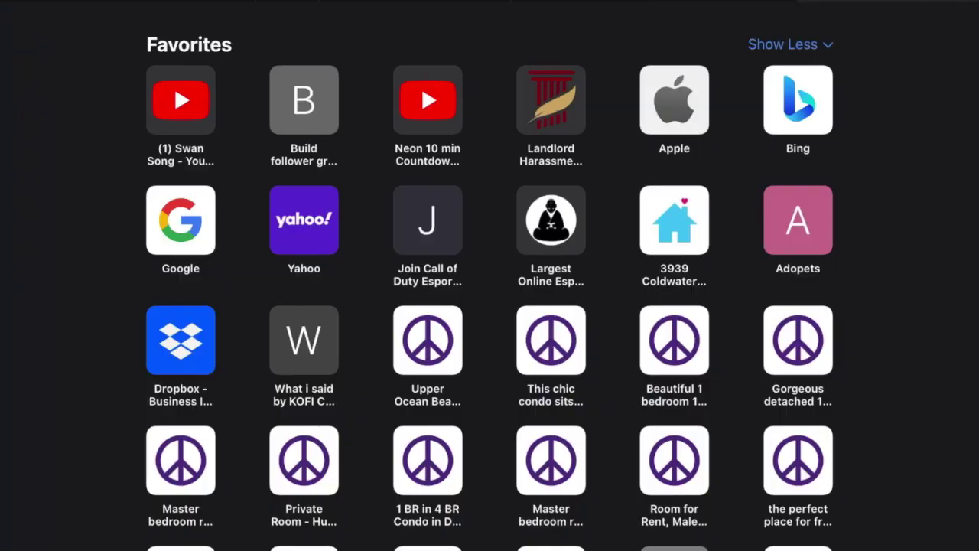
Enter the Streamlabs address, streamlabs.com, in Safari's address bar
{"action": "type", "text": "stream"}
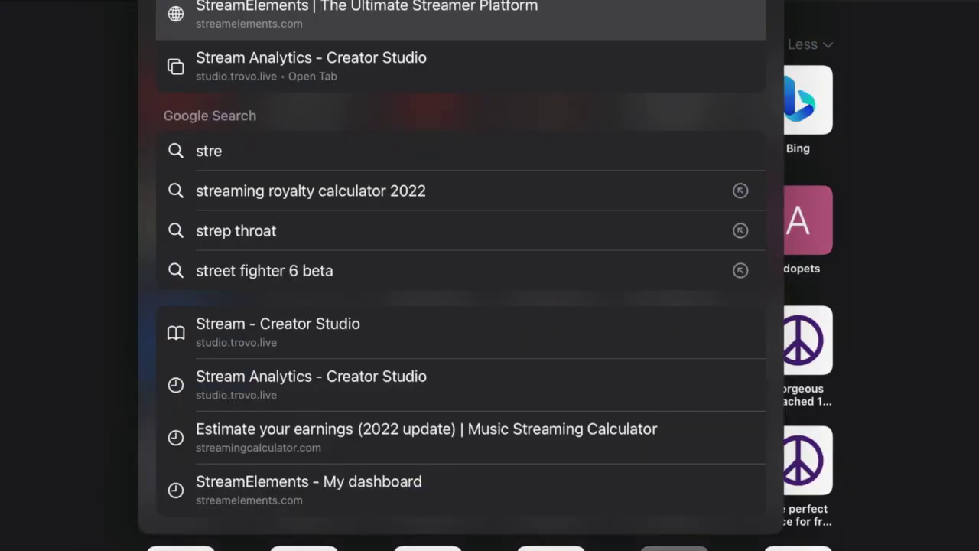
{"action": "type", "text": "labs"}
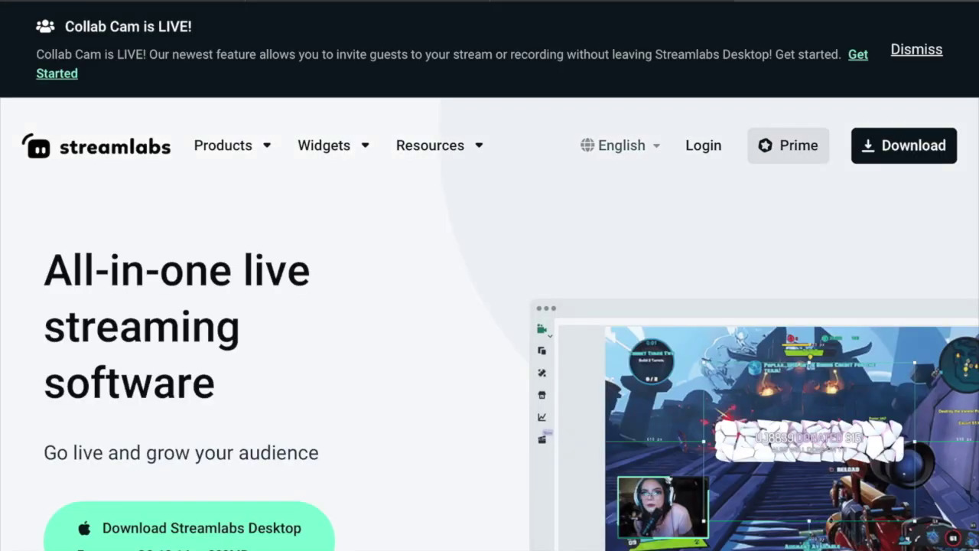
Scroll through the Streamlabs homepage features and the Download Streamlabs Desktop offer
{"action": "scroll", "coordinate": [336, 234], "scroll_direction": "down", "scroll_amount": 3}
{"action": "scroll", "coordinate": [336, 234], "scroll_direction": "up", "scroll_amount": 2}
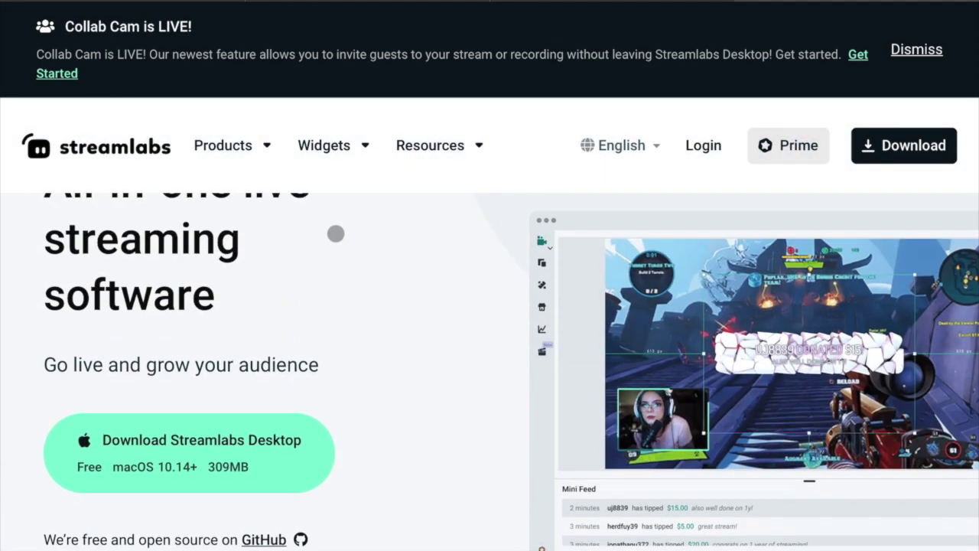
{"action": "scroll", "coordinate": [336, 233], "scroll_direction": "down", "scroll_amount": 1}
{"action": "scroll", "coordinate": [336, 233], "scroll_direction": "down", "scroll_amount": 1}
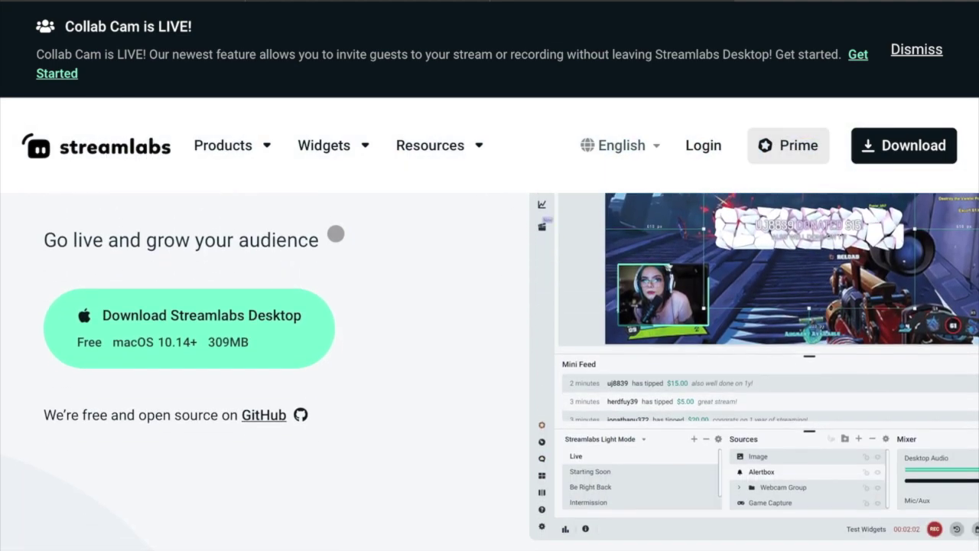
{"action": "scroll", "coordinate": [336, 233], "scroll_direction": "up", "scroll_amount": 3}
{"action": "scroll", "coordinate": [336, 234], "scroll_direction": "down", "scroll_amount": 5}
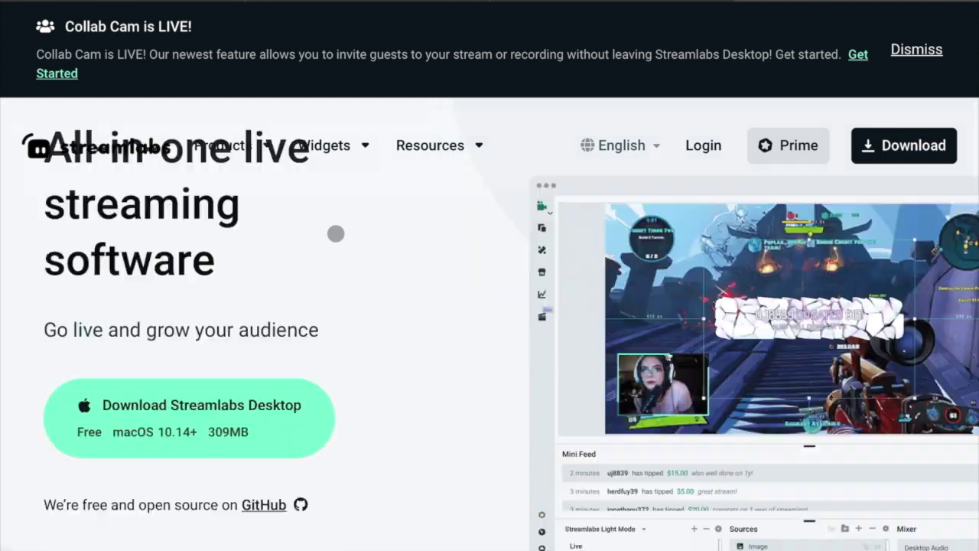
{"action": "scroll", "coordinate": [336, 233], "scroll_direction": "down", "scroll_amount": 7}
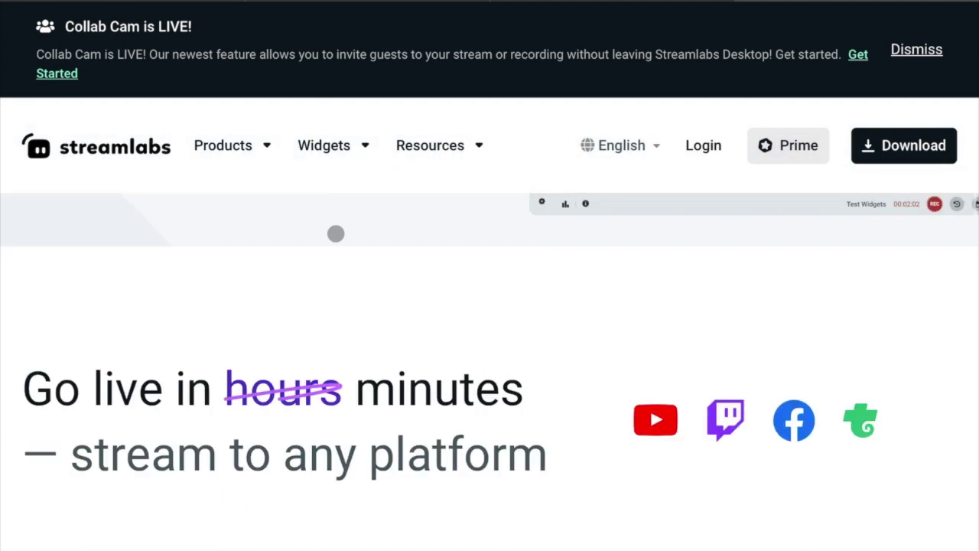
{"action": "scroll", "coordinate": [336, 233], "scroll_direction": "up", "scroll_amount": 3}
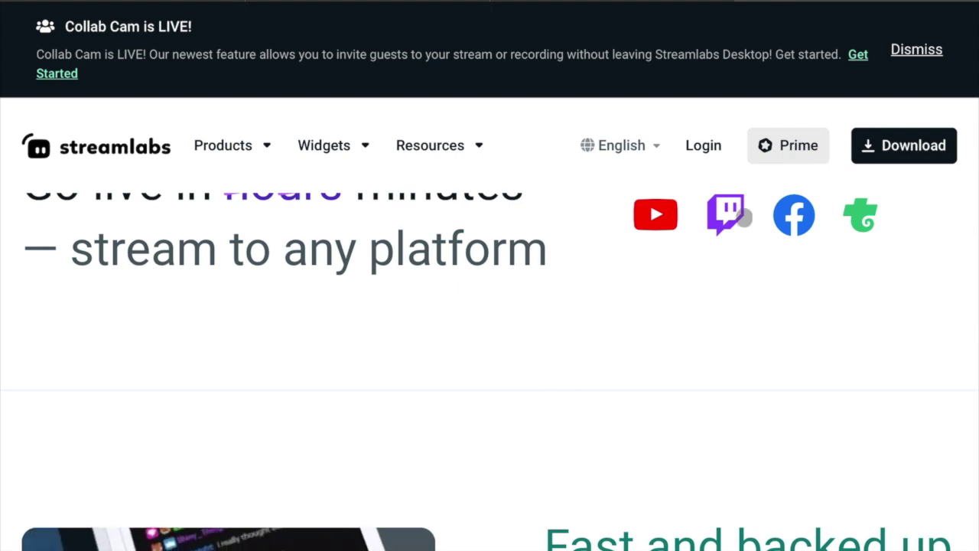
{"action": "scroll", "coordinate": [719, 388], "scroll_direction": "down", "scroll_amount": 4}
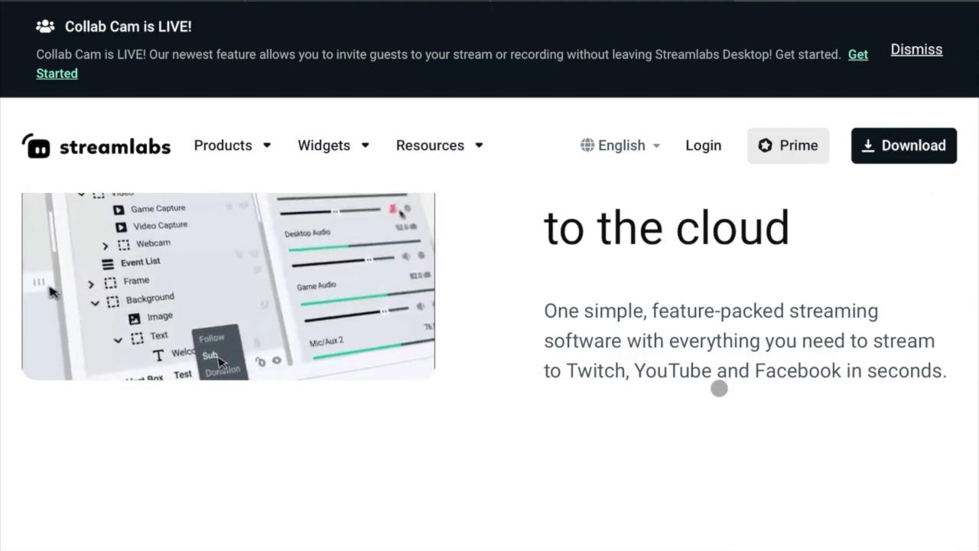
{"action": "scroll", "coordinate": [719, 388], "scroll_direction": "down", "scroll_amount": 3}
{"action": "scroll", "coordinate": [719, 387], "scroll_direction": "up", "scroll_amount": 6}
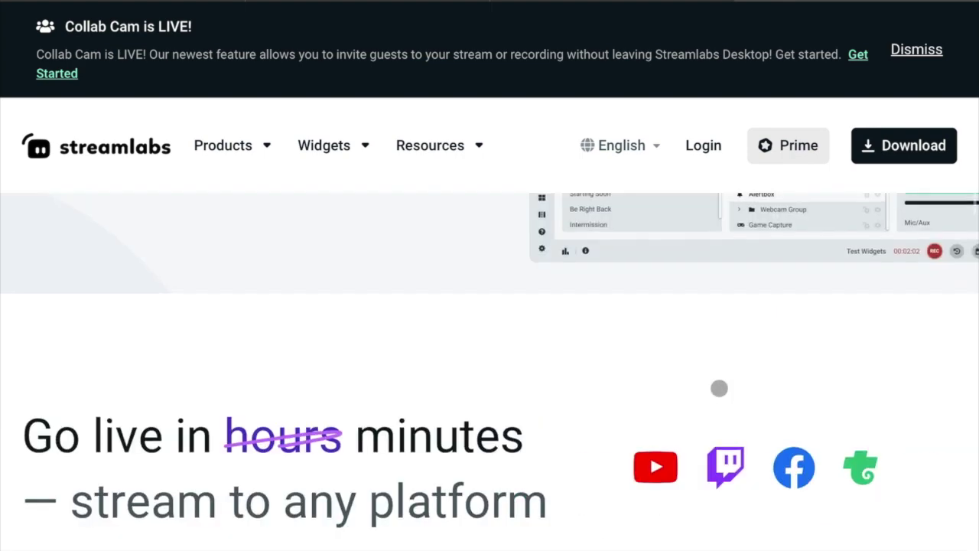
{"action": "scroll", "coordinate": [719, 388], "scroll_direction": "up", "scroll_amount": 5}
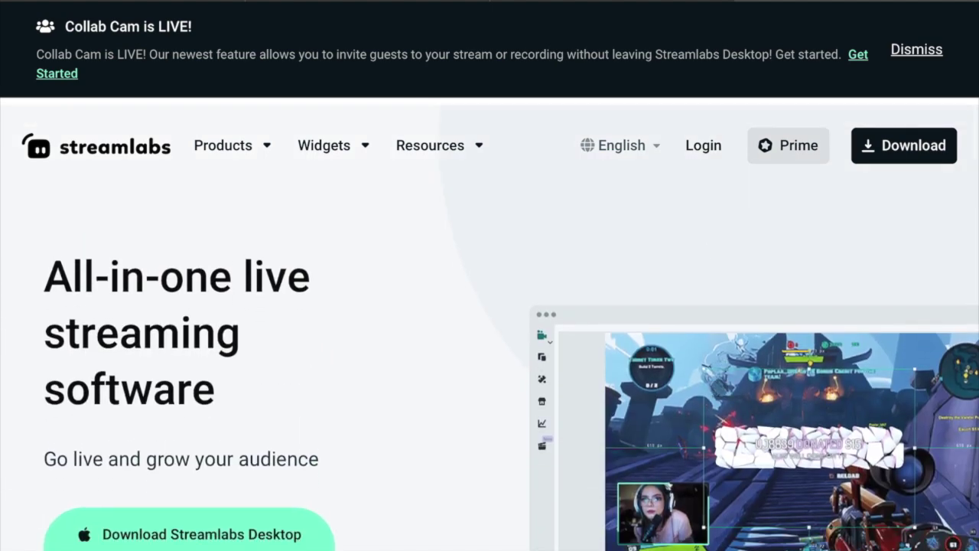
Start a Google search for 'mobile streaming platforms' from the address bar
{"action": "key", "text": "super+l"}
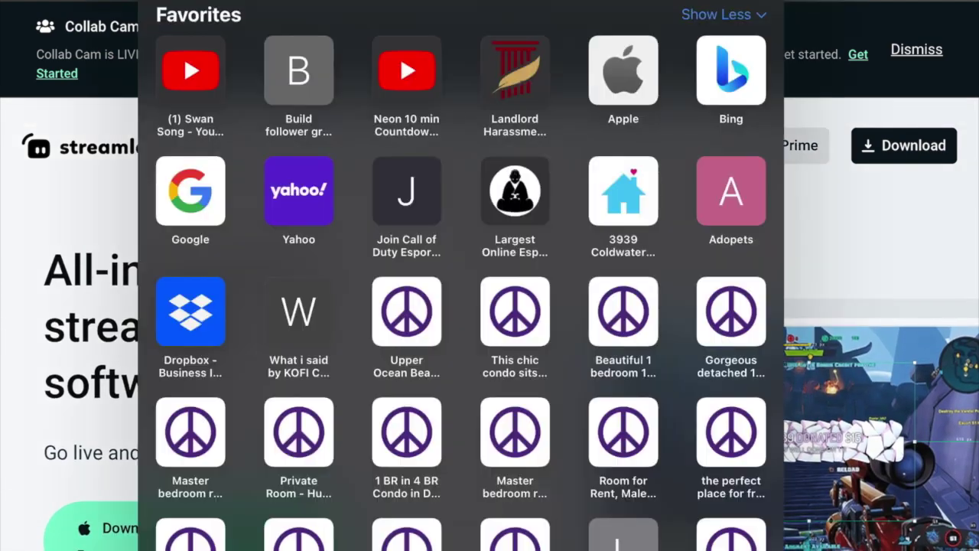
{"action": "type", "text": "mobil"}
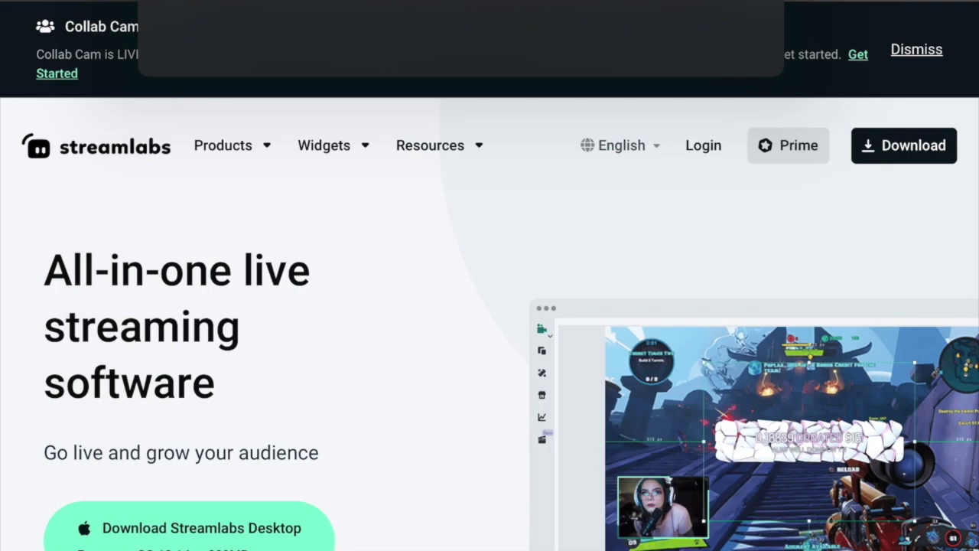
{"action": "type", "text": "e"}
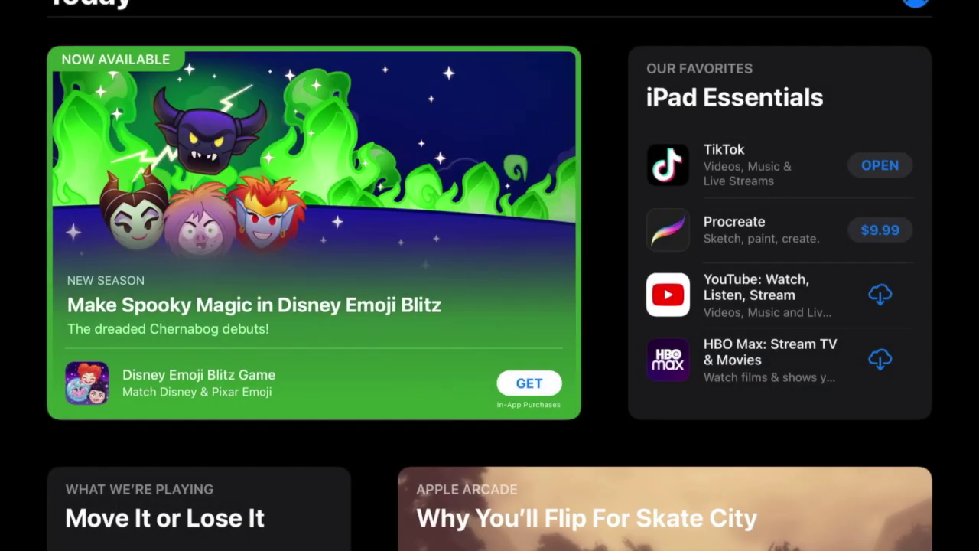
Search the App Store for 'streamc' to look up StreamChamp
{"action": "key", "text": "super+f"}
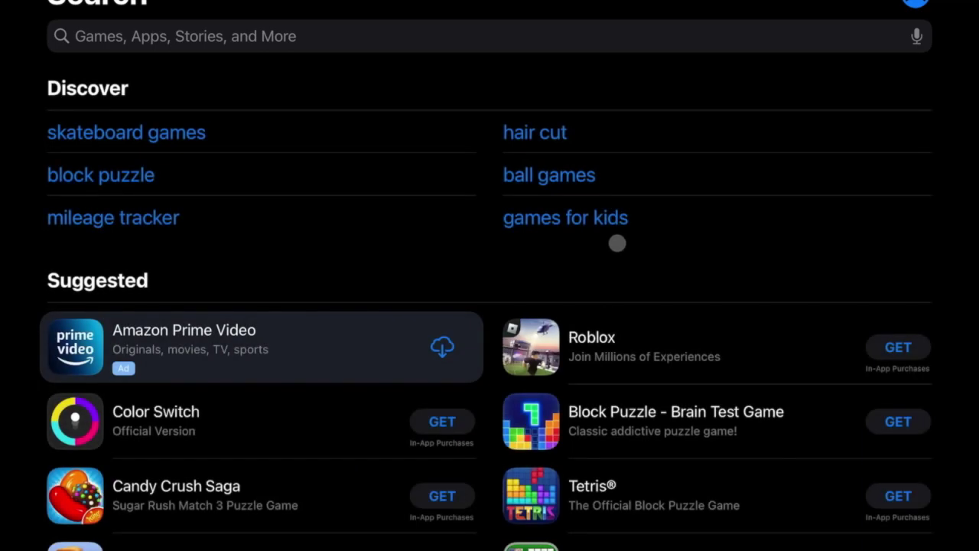
{"action": "left_click", "coordinate": [589, 36]}
{"action": "type", "text": "streamc"}
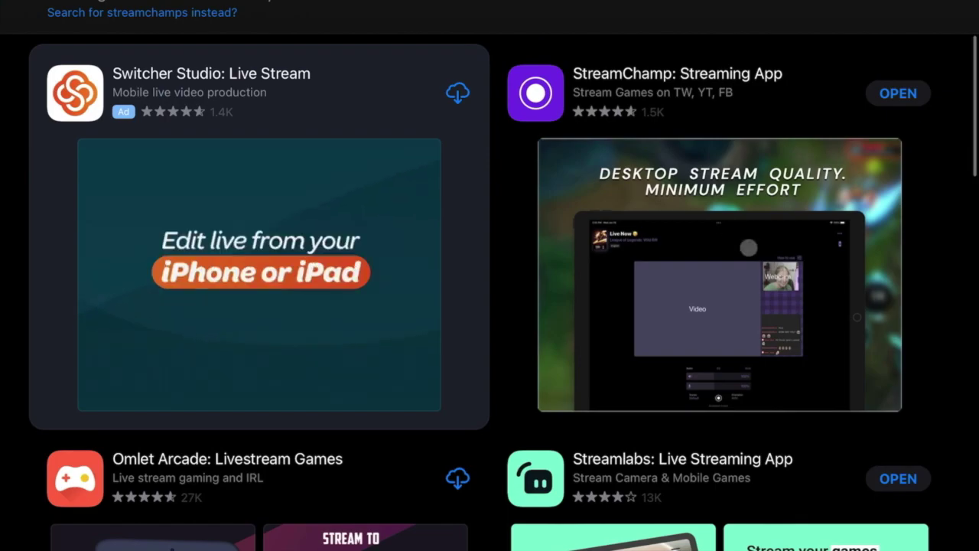
Scroll through the live-streaming app results, including Switcher Studio and Streamlabs
{"action": "scroll", "coordinate": [748, 247], "scroll_direction": "down", "scroll_amount": 3}
{"action": "scroll", "coordinate": [723, 174], "scroll_direction": "up", "scroll_amount": 3}
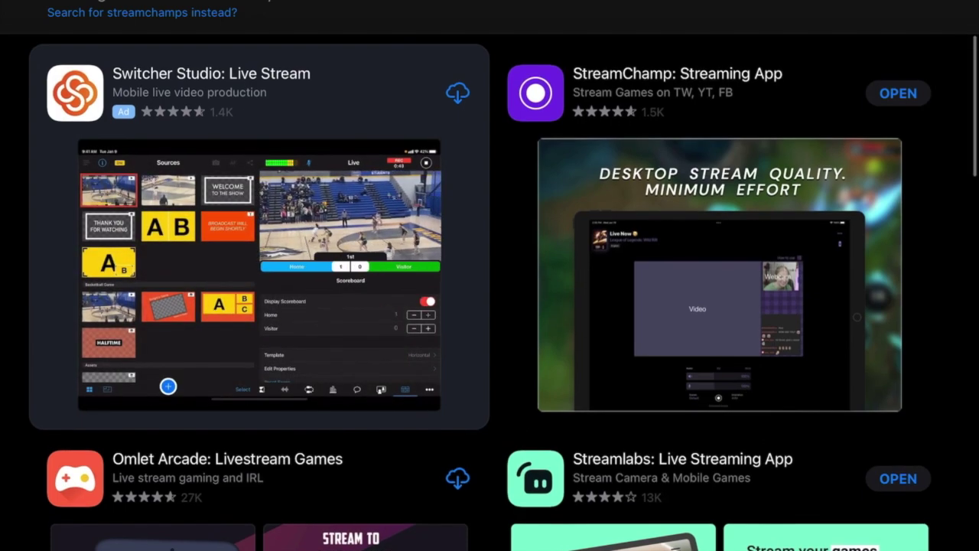
{"action": "scroll", "coordinate": [490, 306], "scroll_direction": "down", "scroll_amount": 5}
{"action": "scroll", "coordinate": [637, 363], "scroll_direction": "down", "scroll_amount": 2}
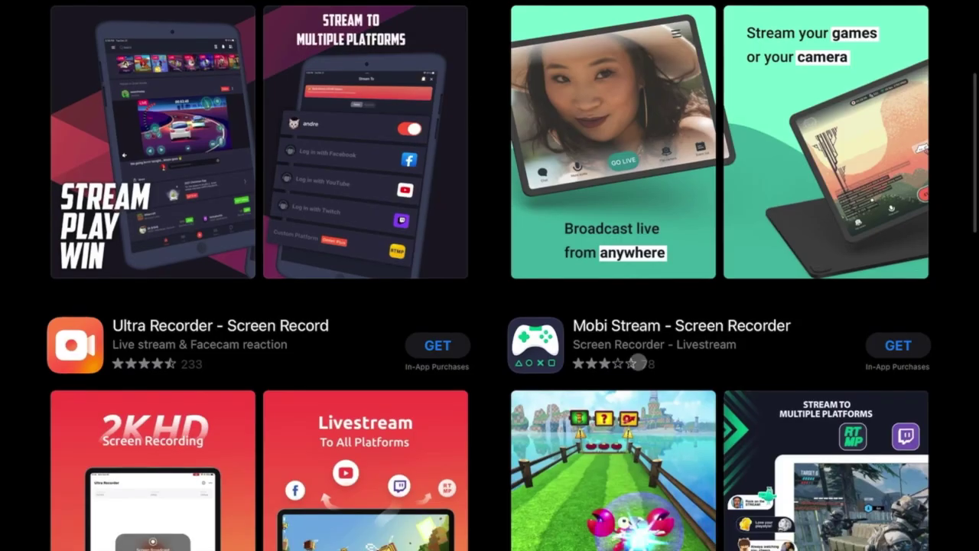
{"action": "scroll", "coordinate": [637, 364], "scroll_direction": "down", "scroll_amount": 2}
{"action": "scroll", "coordinate": [638, 361], "scroll_direction": "up", "scroll_amount": 5}
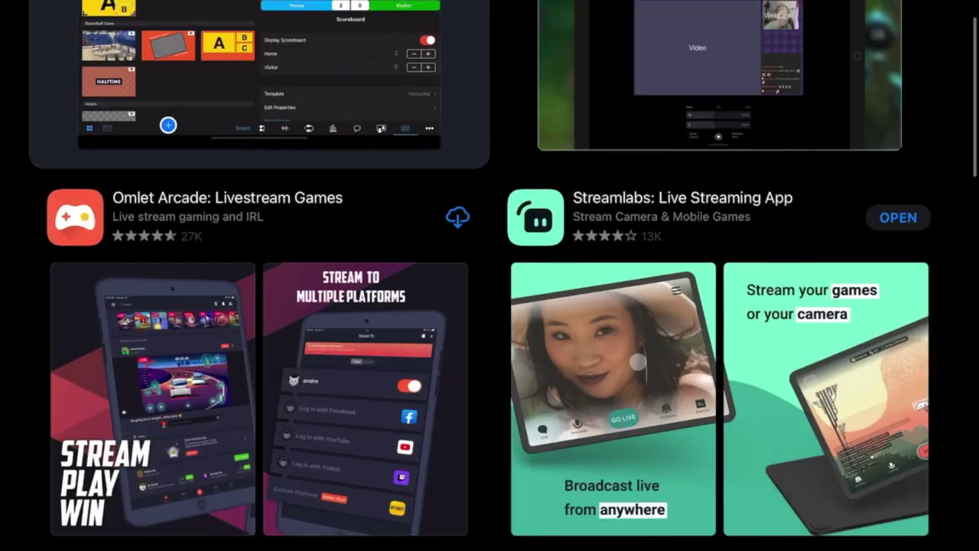
{"action": "scroll", "coordinate": [638, 361], "scroll_direction": "up", "scroll_amount": 4}
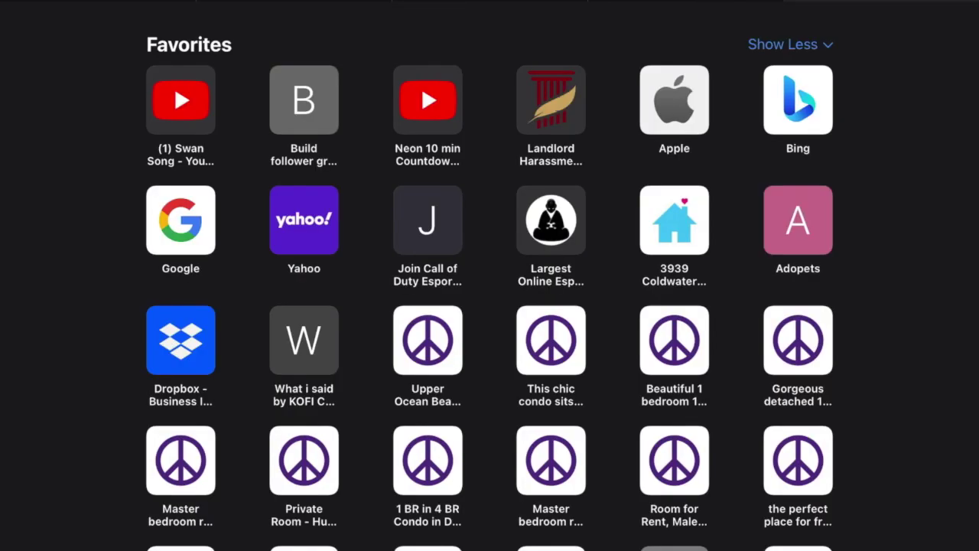
Load streamelements.com and view the dashboard's 4 followers, 2 subscribers and $0 tips
{"action": "type", "text": "streameleme"}
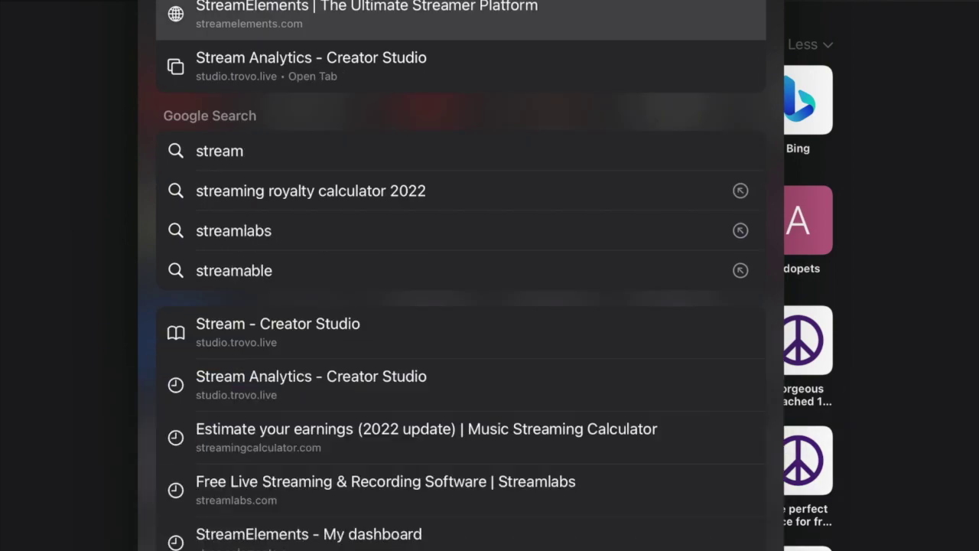
{"action": "type", "text": "nts.com"}
{"action": "key", "text": "Return"}
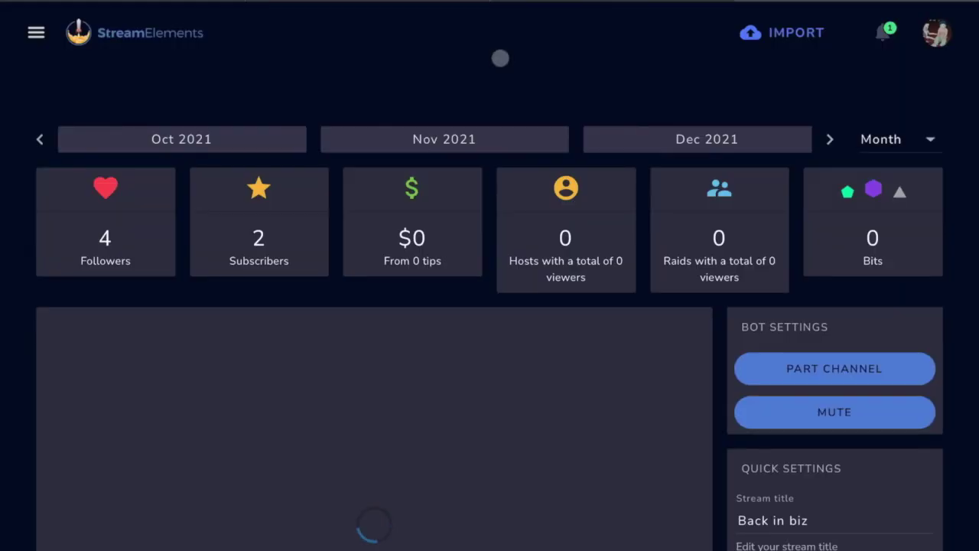
{"action": "scroll", "coordinate": [570, 199], "scroll_direction": "down", "scroll_amount": 1}
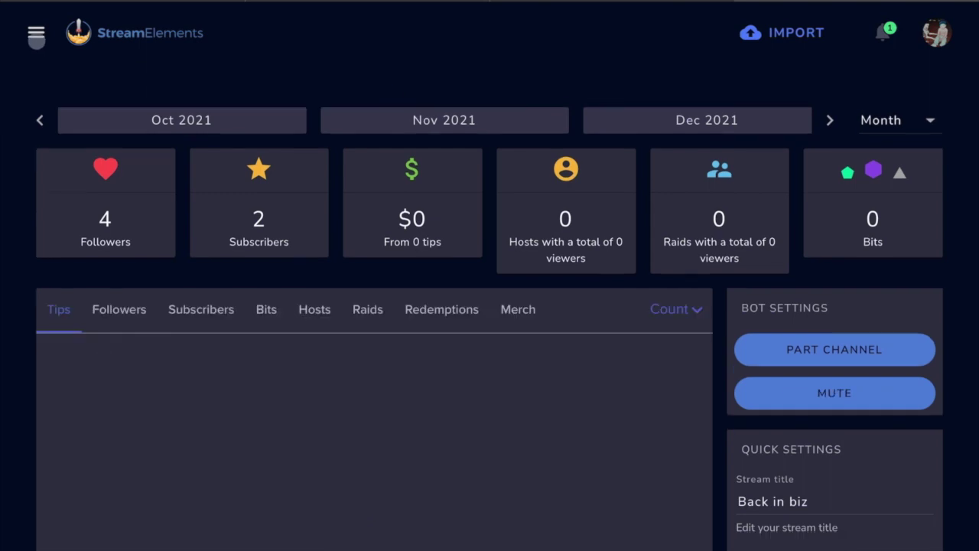
{"action": "left_click", "coordinate": [36, 36]}
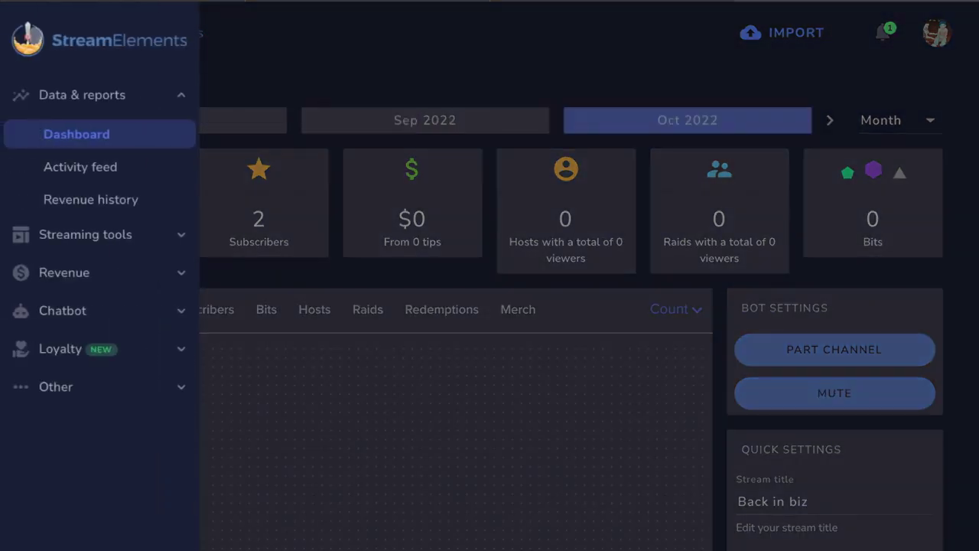
{"action": "left_click", "coordinate": [48, 306]}
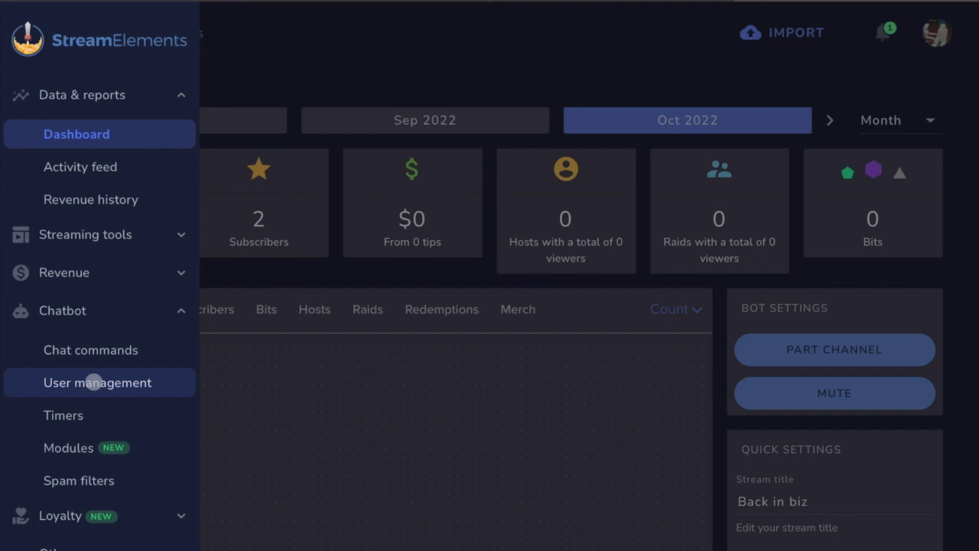
{"action": "left_click", "coordinate": [64, 268]}
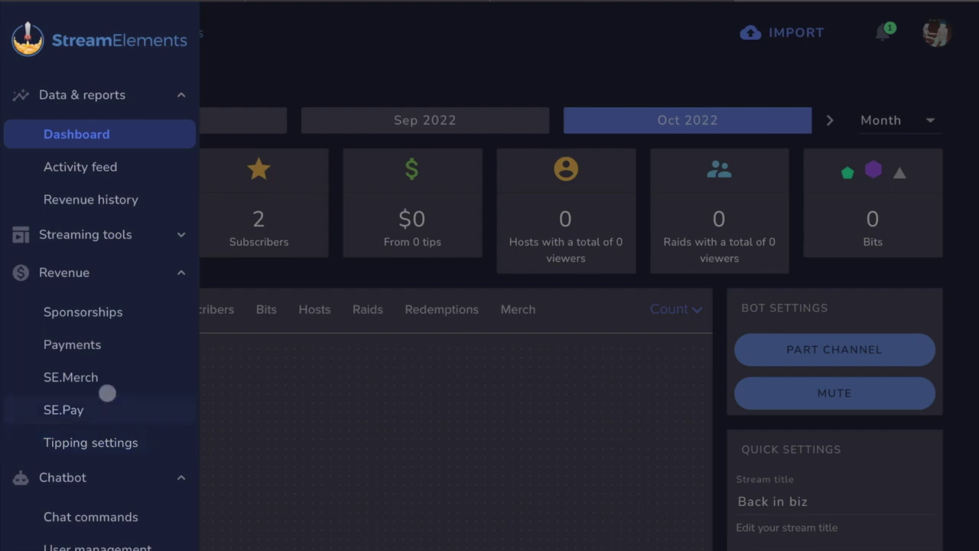
{"action": "left_click", "coordinate": [113, 351]}
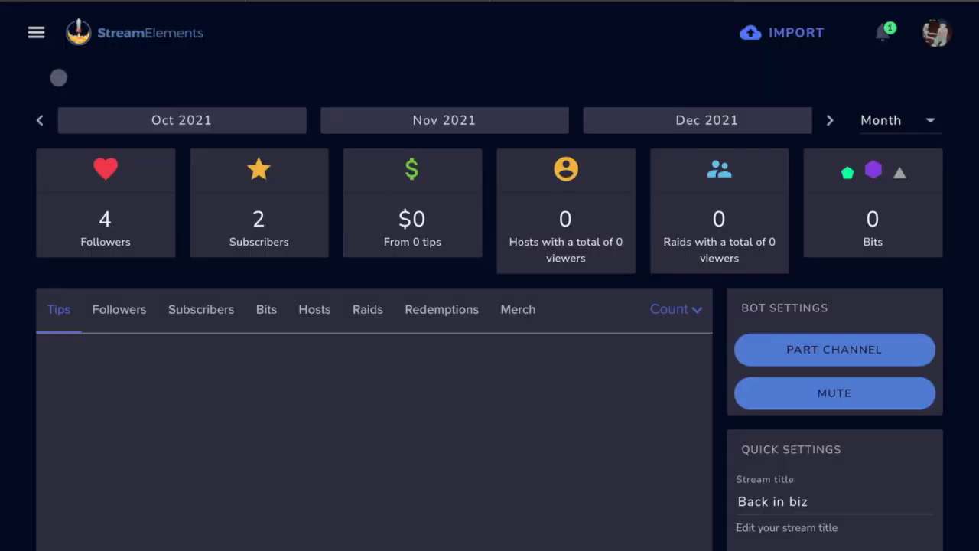
{"action": "left_click", "coordinate": [36, 33]}
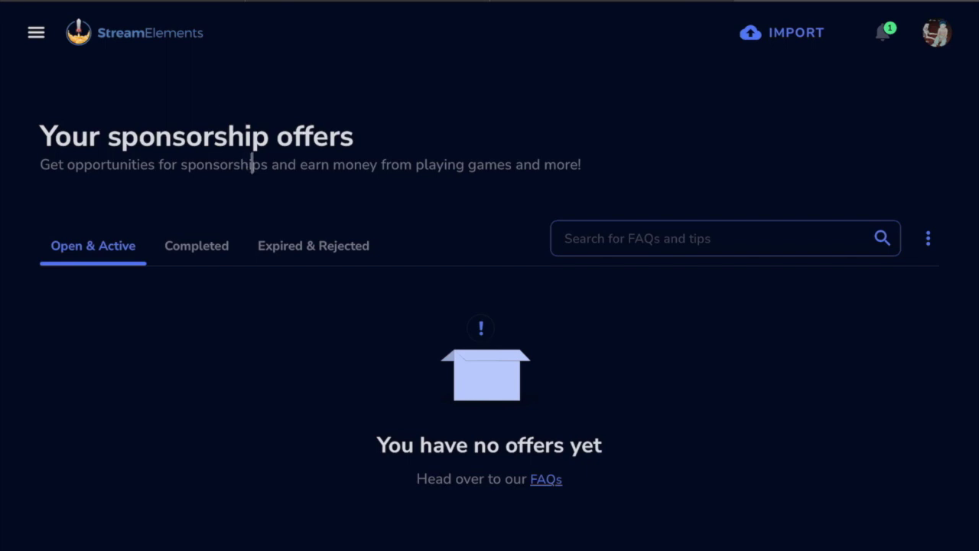
List Completed sponsorship offers and scroll through Raid: Shadow Legends and HelloFresh USA
{"action": "left_click", "coordinate": [200, 240]}
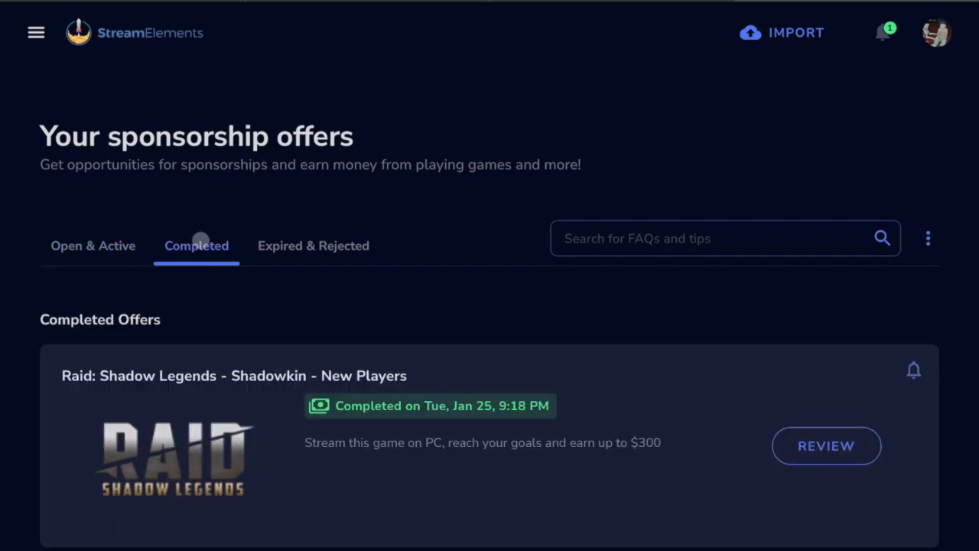
{"action": "scroll", "coordinate": [193, 436], "scroll_direction": "down", "scroll_amount": 2}
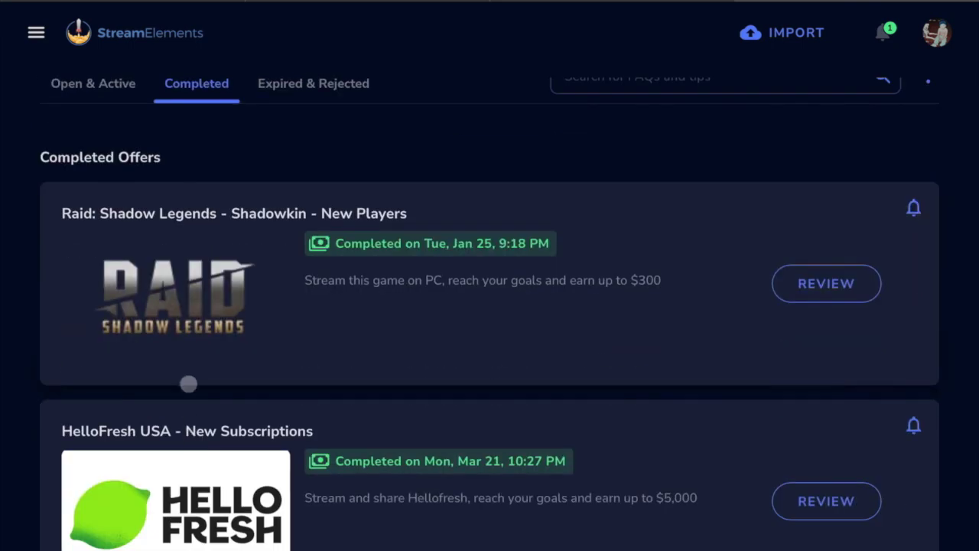
{"action": "scroll", "coordinate": [168, 352], "scroll_direction": "down", "scroll_amount": 3}
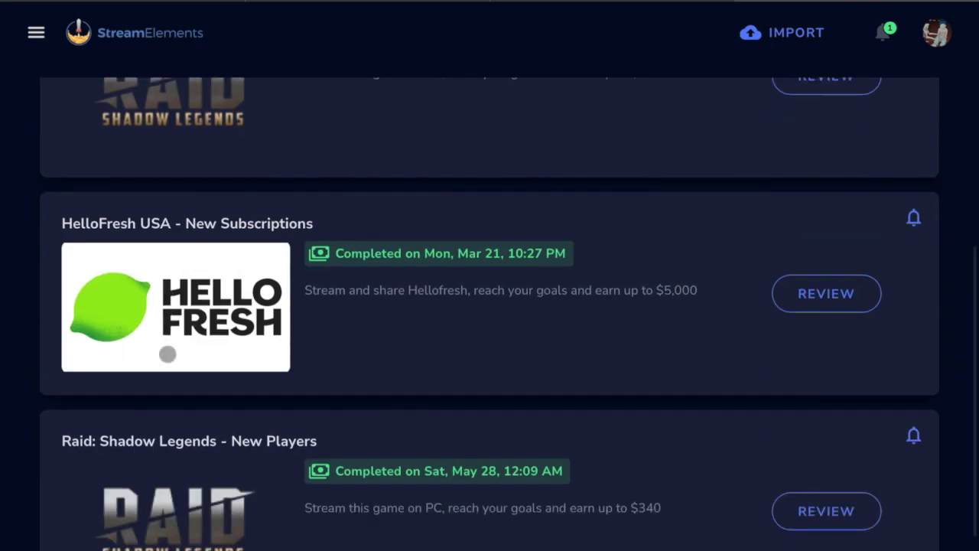
{"action": "scroll", "coordinate": [168, 353], "scroll_direction": "down", "scroll_amount": 4}
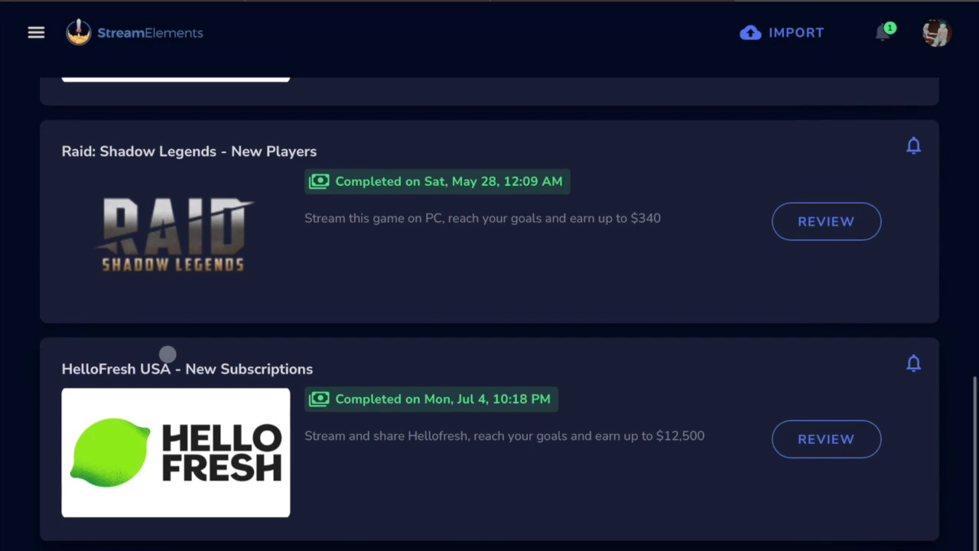
{"action": "scroll", "coordinate": [168, 354], "scroll_direction": "up", "scroll_amount": 7}
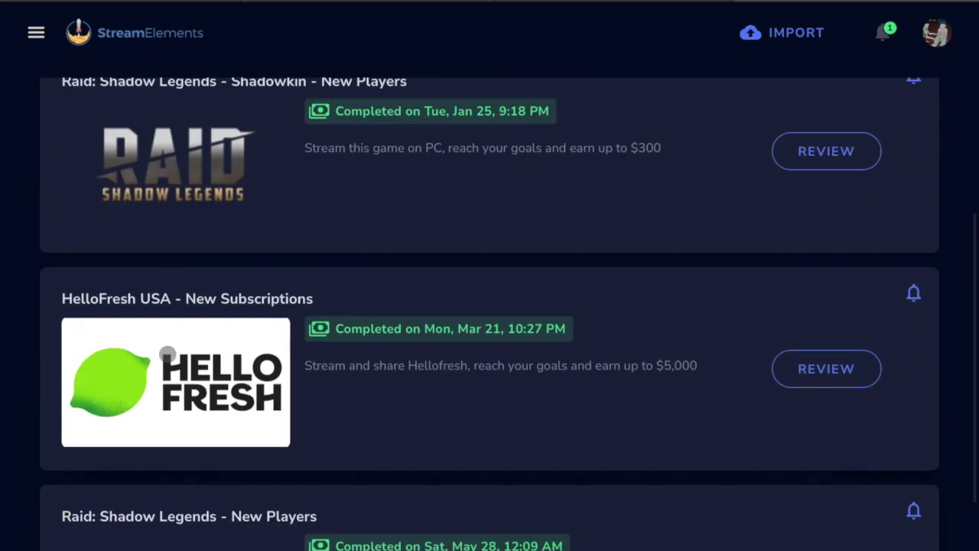
{"action": "scroll", "coordinate": [168, 354], "scroll_direction": "down", "scroll_amount": 1}
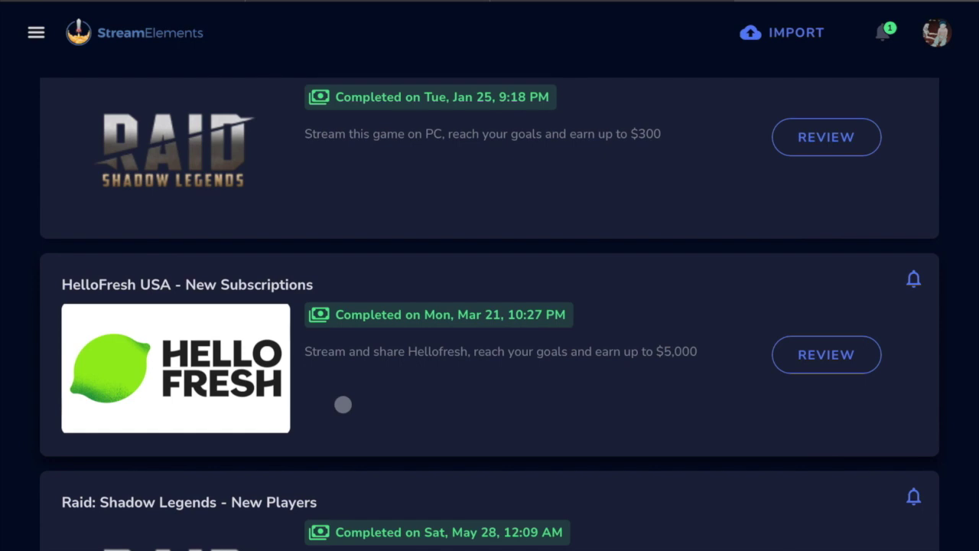
{"action": "scroll", "coordinate": [343, 405], "scroll_direction": "down", "scroll_amount": 3}
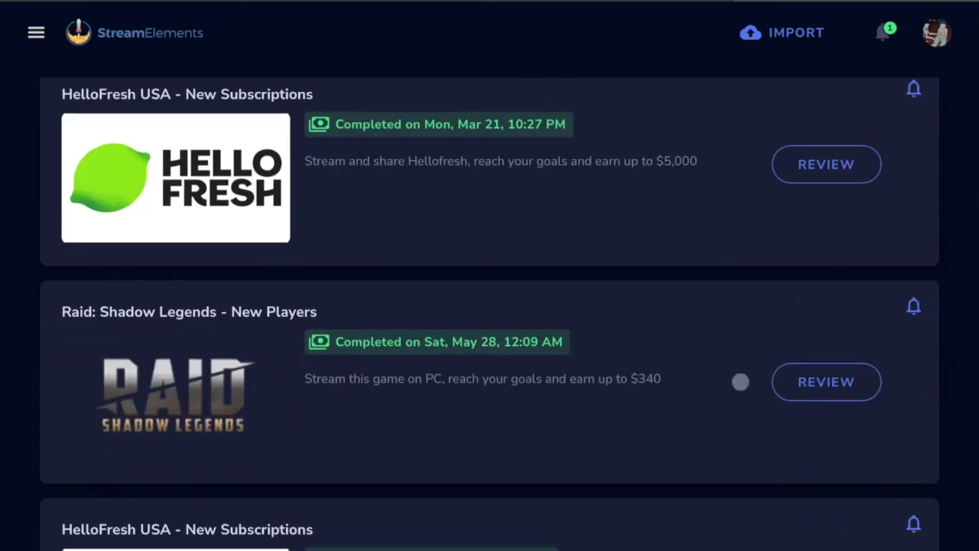
{"action": "scroll", "coordinate": [634, 378], "scroll_direction": "down", "scroll_amount": 3}
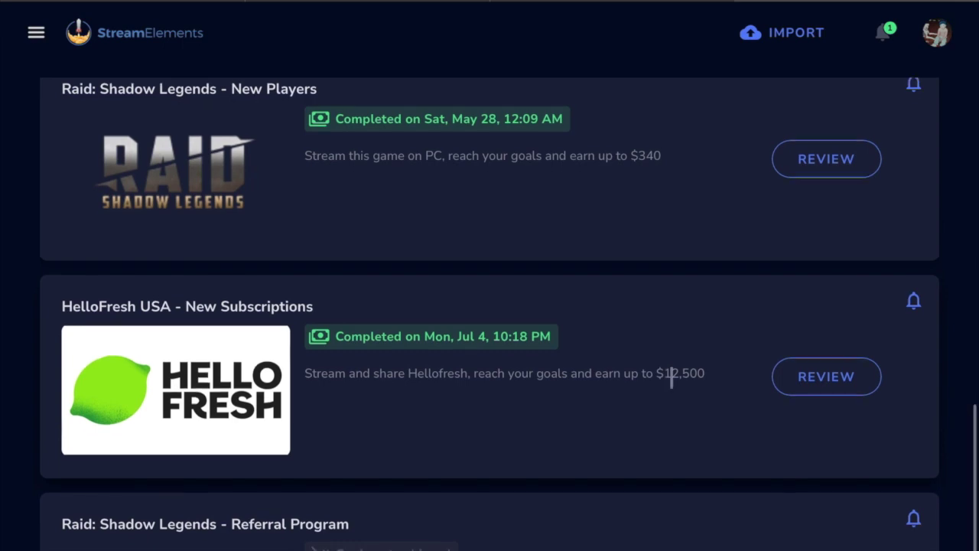
{"action": "scroll", "coordinate": [671, 374], "scroll_direction": "down", "scroll_amount": 1}
{"action": "scroll", "coordinate": [671, 375], "scroll_direction": "up", "scroll_amount": 10}
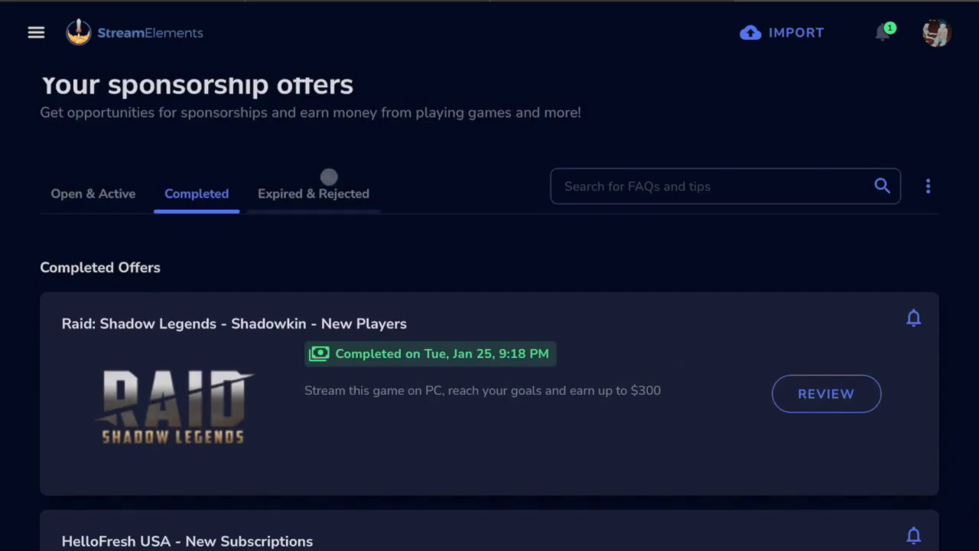
List Expired & Rejected offers, including the expired HelloFresh Factor75 offer up to $1,250
{"action": "left_click", "coordinate": [316, 193]}
{"action": "scroll", "coordinate": [498, 429], "scroll_direction": "down", "scroll_amount": 1}
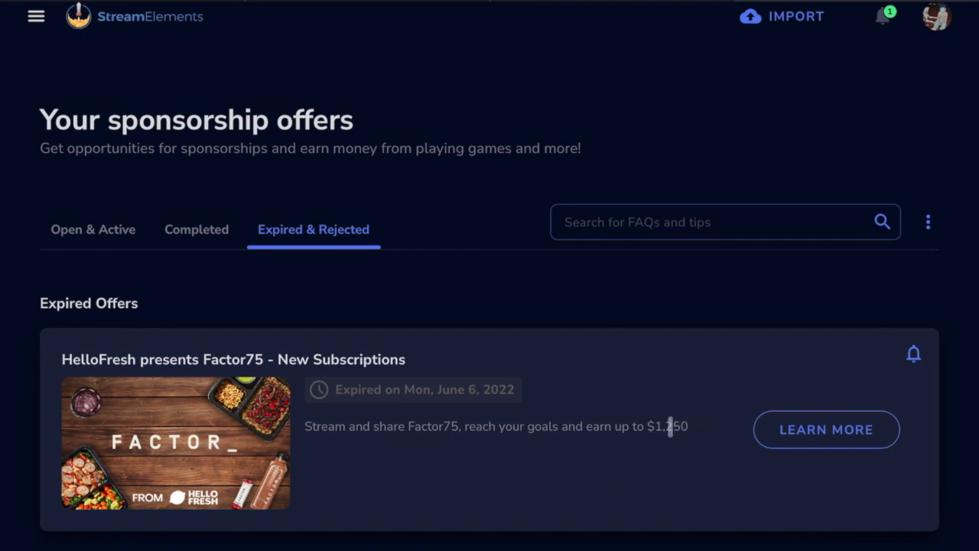
{"action": "scroll", "coordinate": [646, 426], "scroll_direction": "up", "scroll_amount": 1}
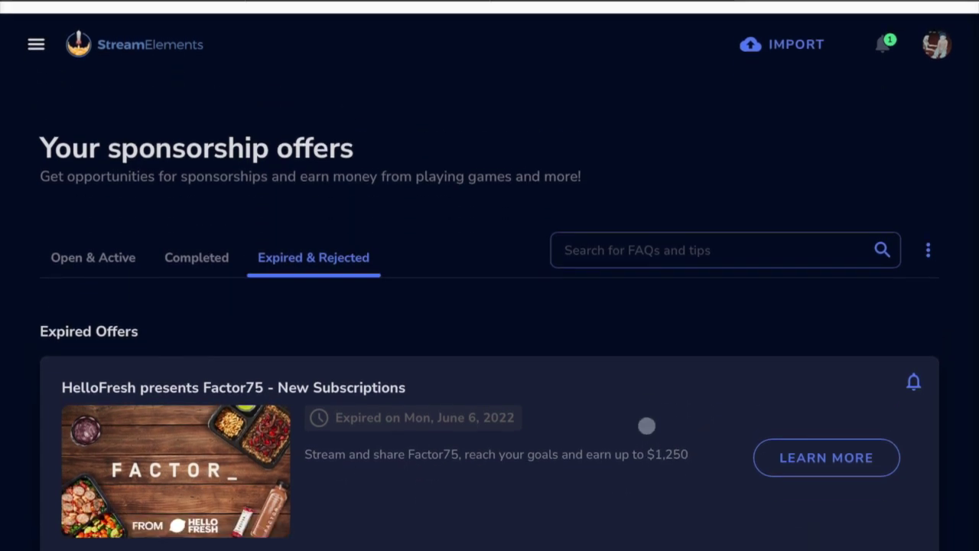